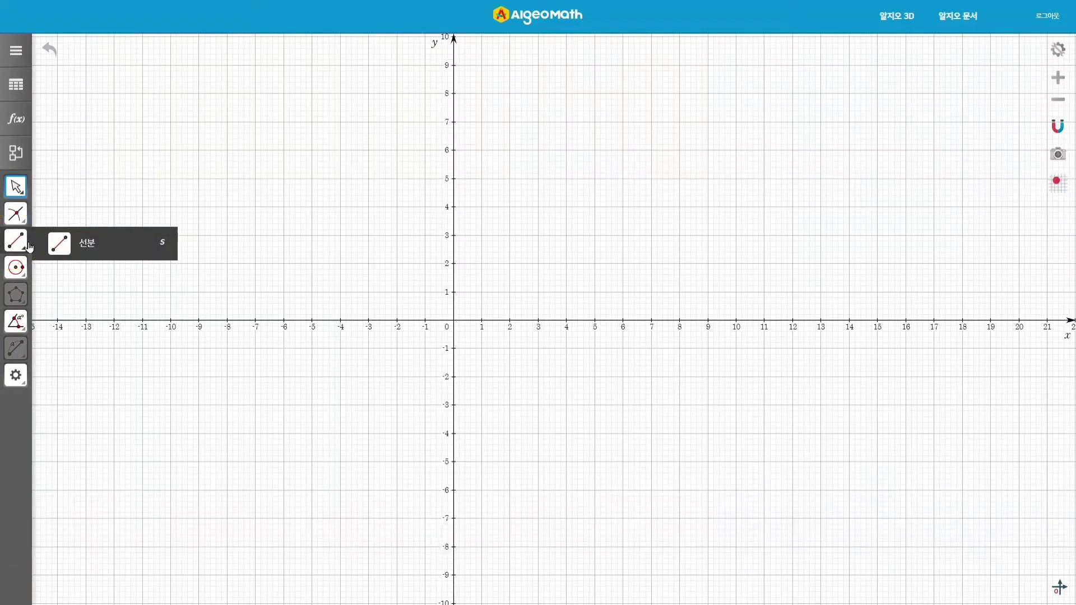
Draw a line segment on the x-axis from (-4, 0) to (4, 0).
left_click(110, 251)
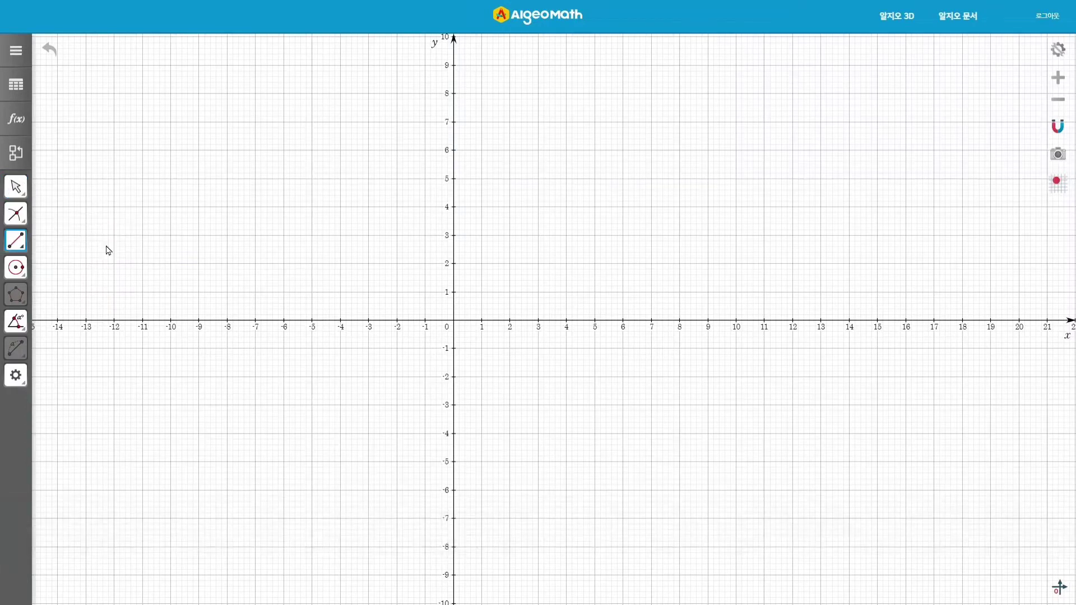
left_click(343, 322)
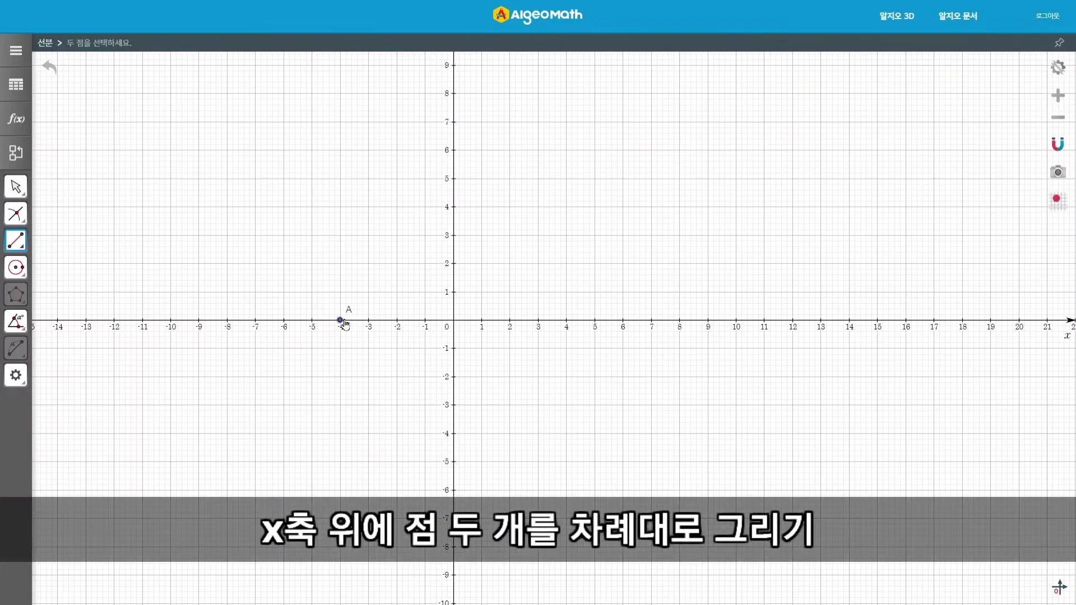
left_click(568, 323)
key("Escape")
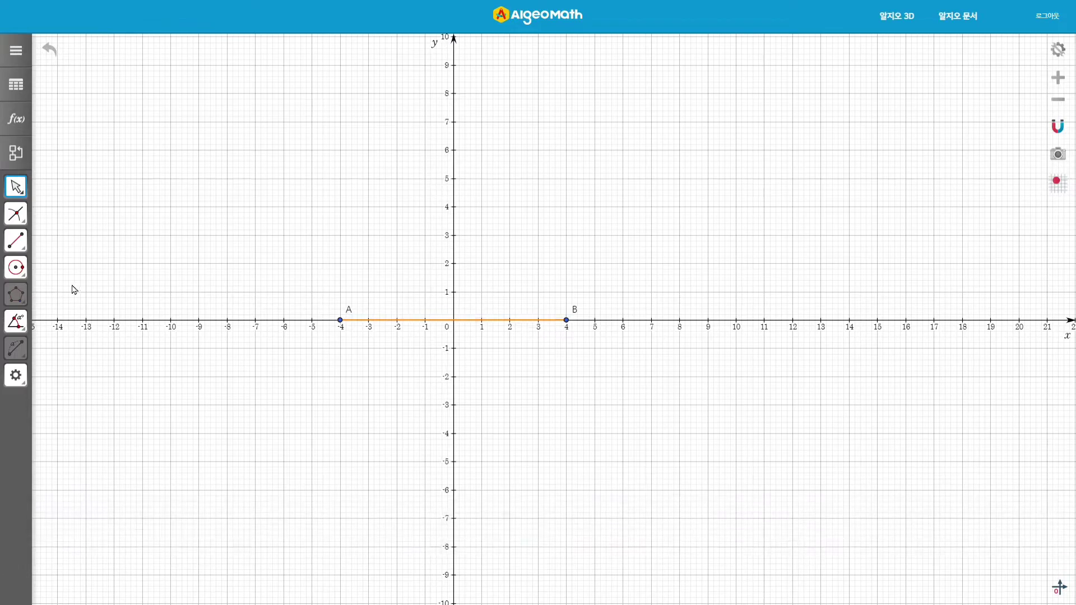
Draw a circle centred at point A that passes through point B.
left_click(16, 268)
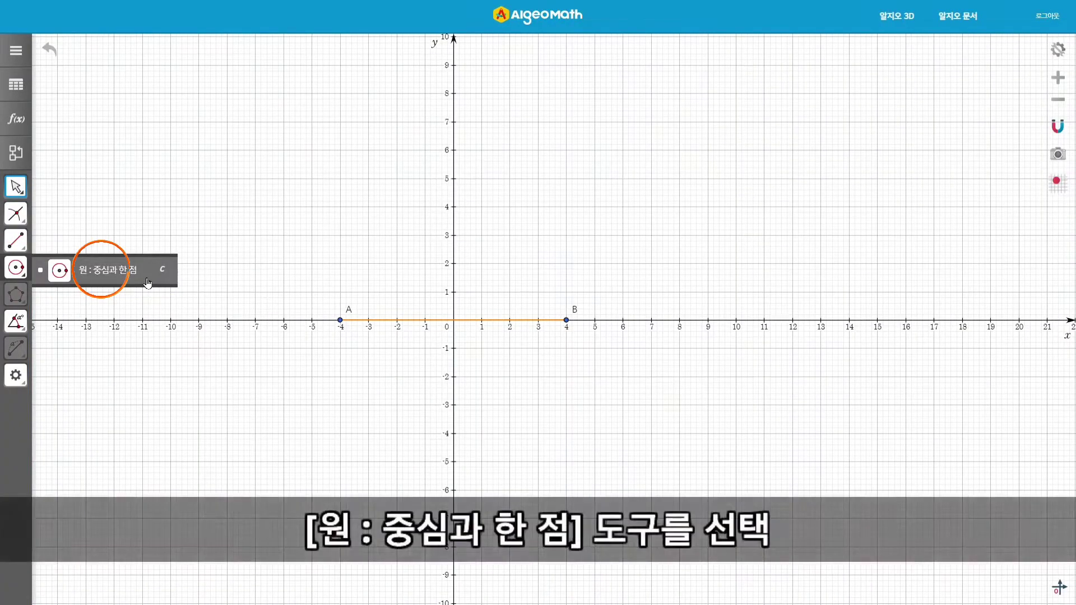
left_click(147, 282)
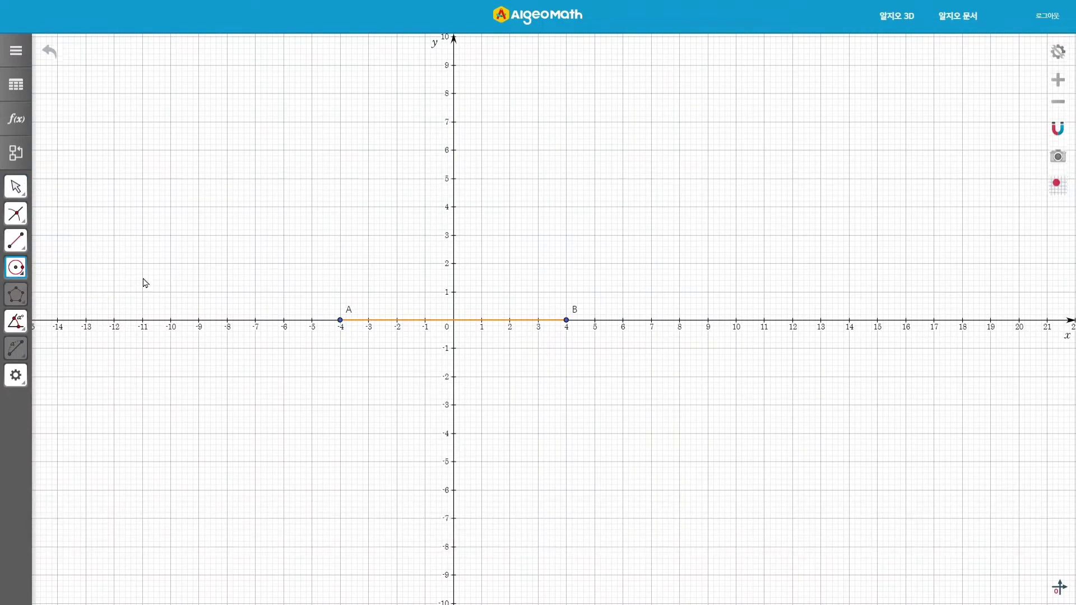
left_click(342, 322)
left_click(567, 322)
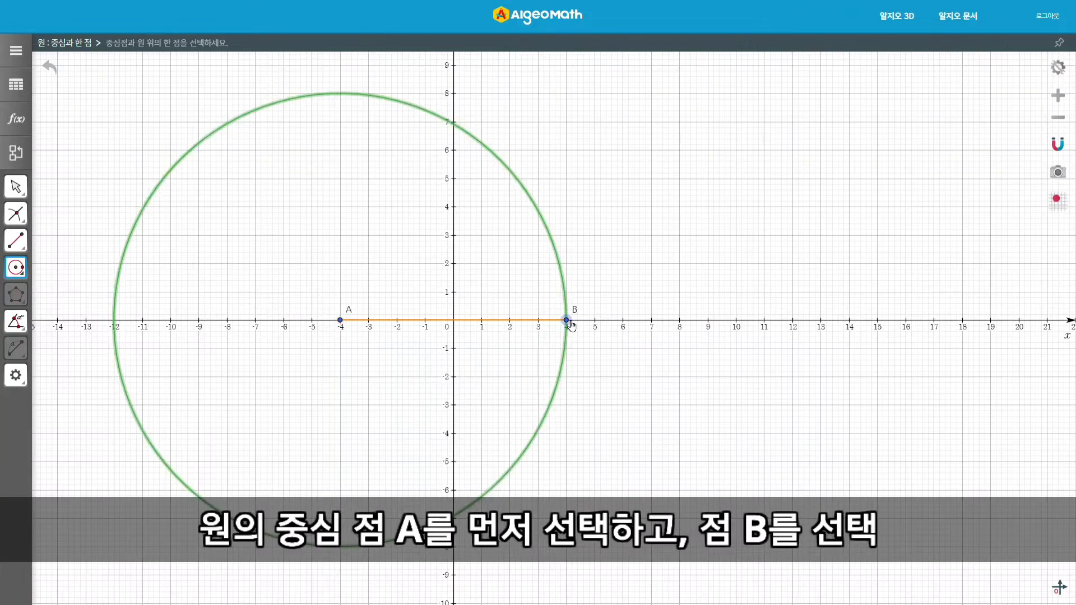
key("Escape")
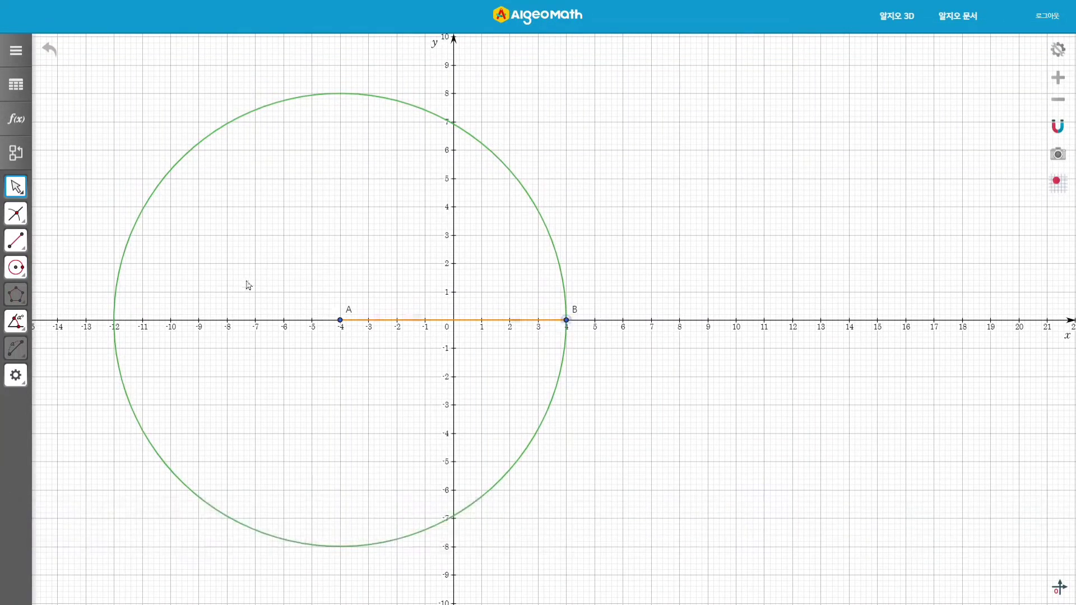
Draw a second circle centred at point B that passes through point A.
left_click(23, 270)
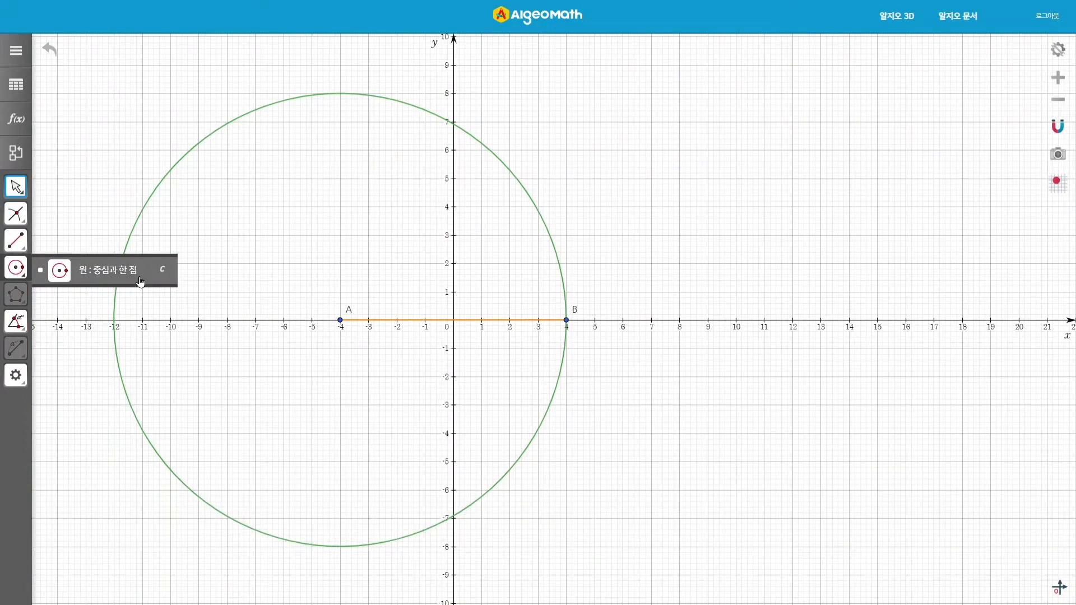
left_click(140, 282)
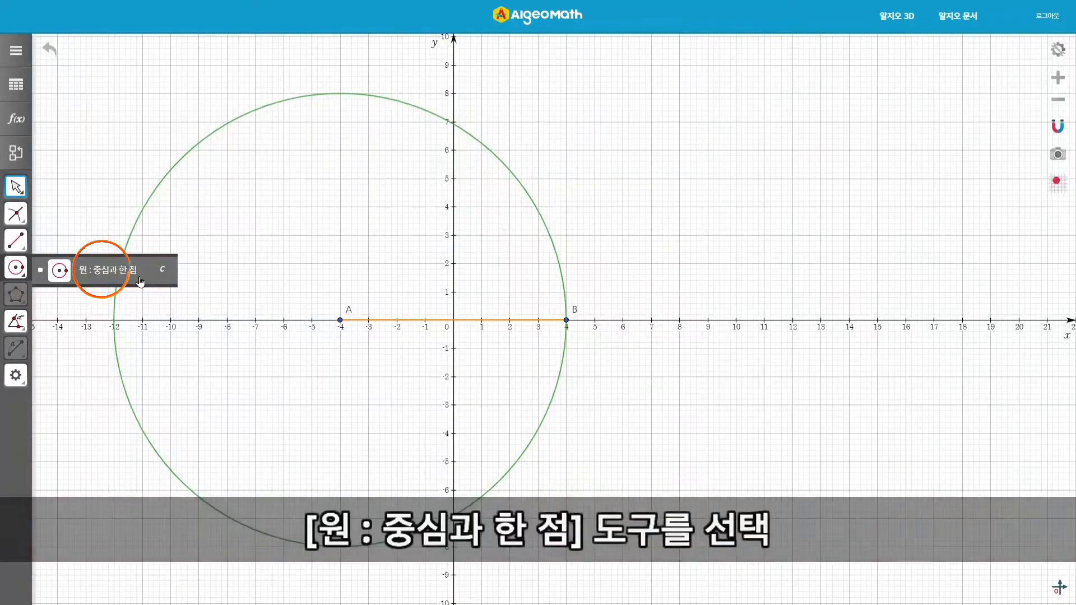
left_click(566, 319)
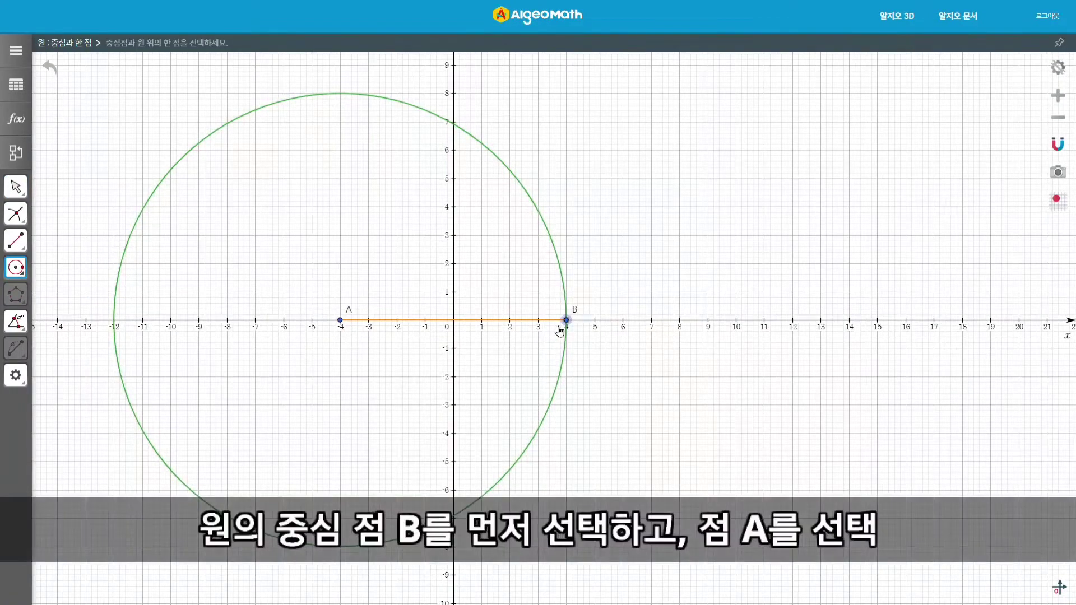
left_click(341, 321)
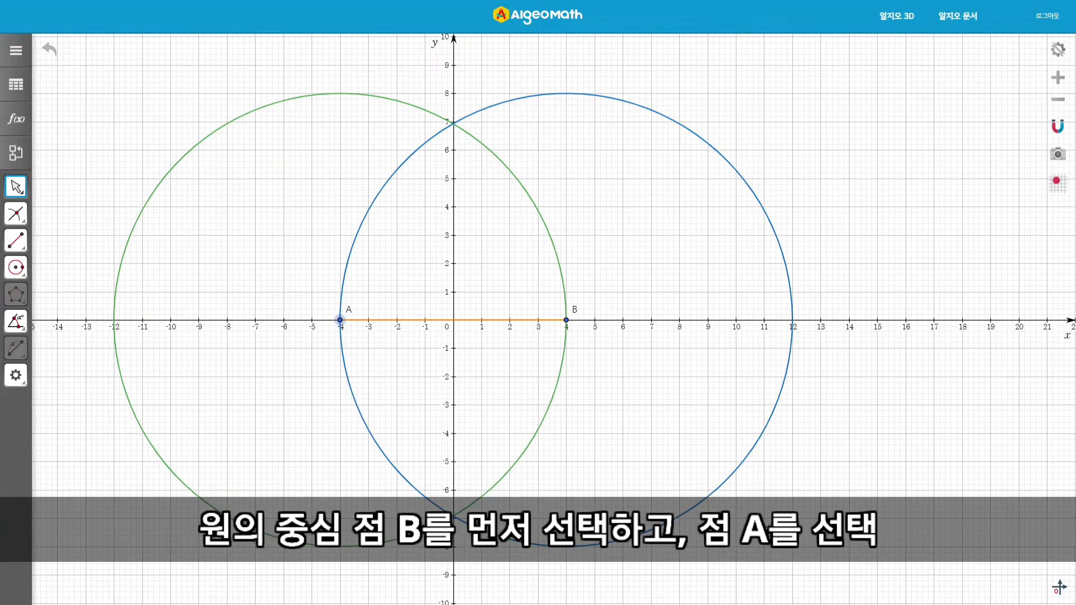
Create the intersection points of the green and blue circles.
left_click(16, 213)
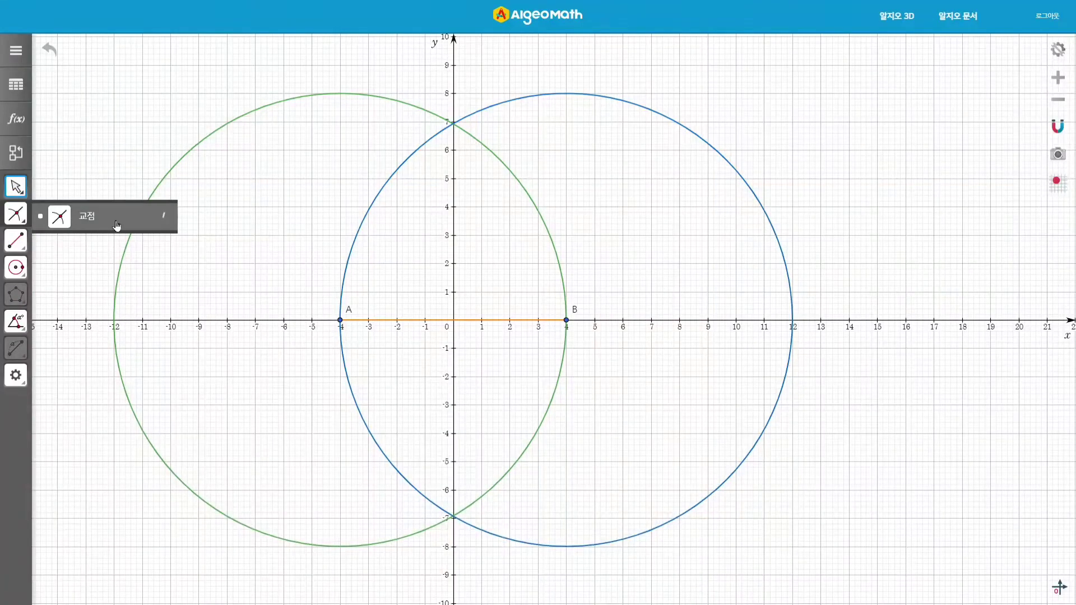
left_click(116, 225)
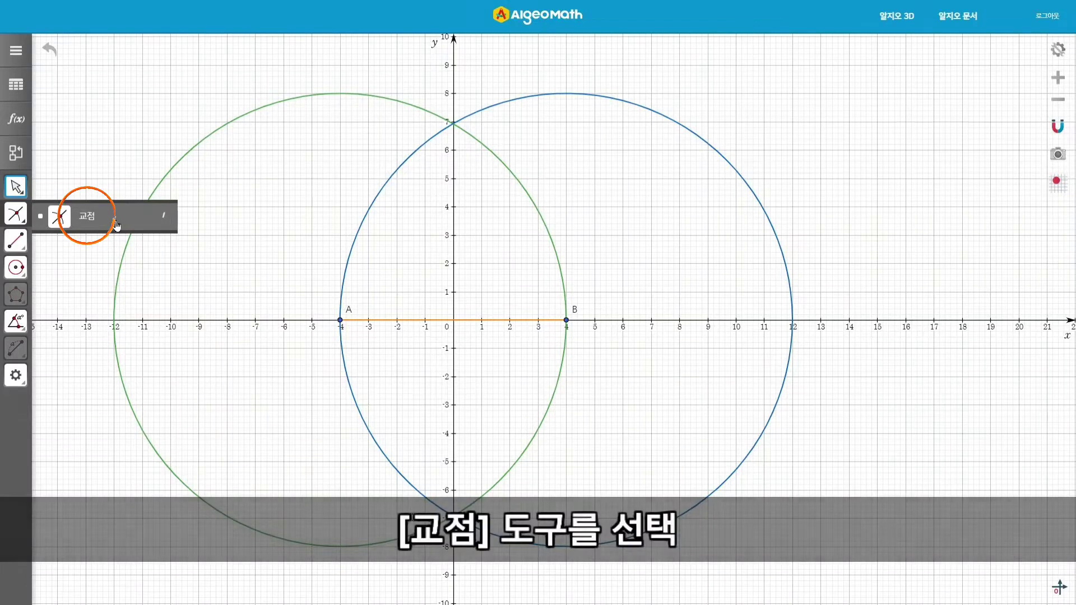
left_click(116, 224)
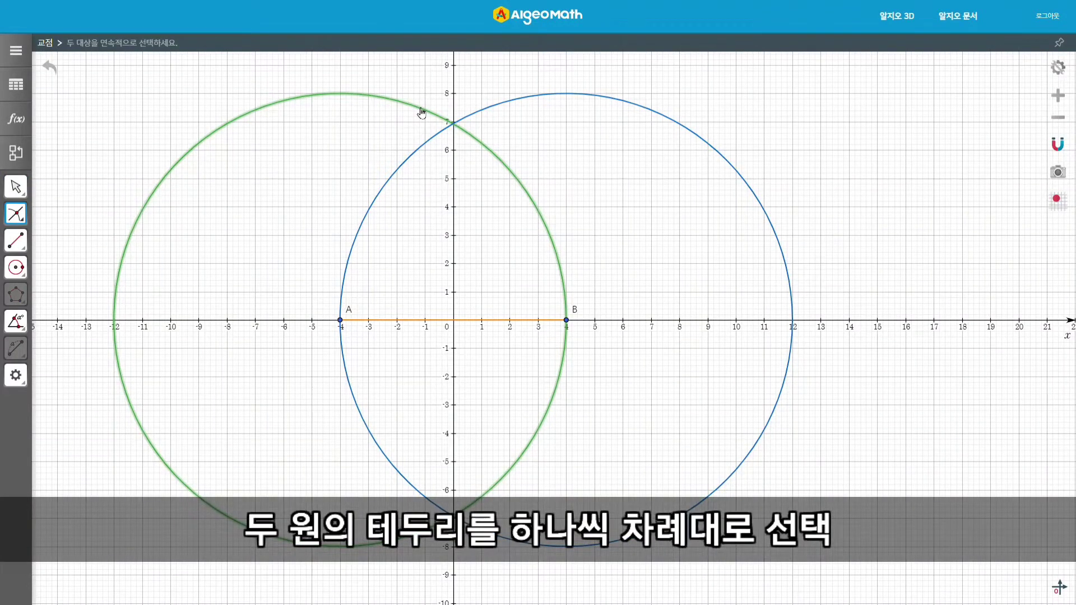
left_click(422, 113)
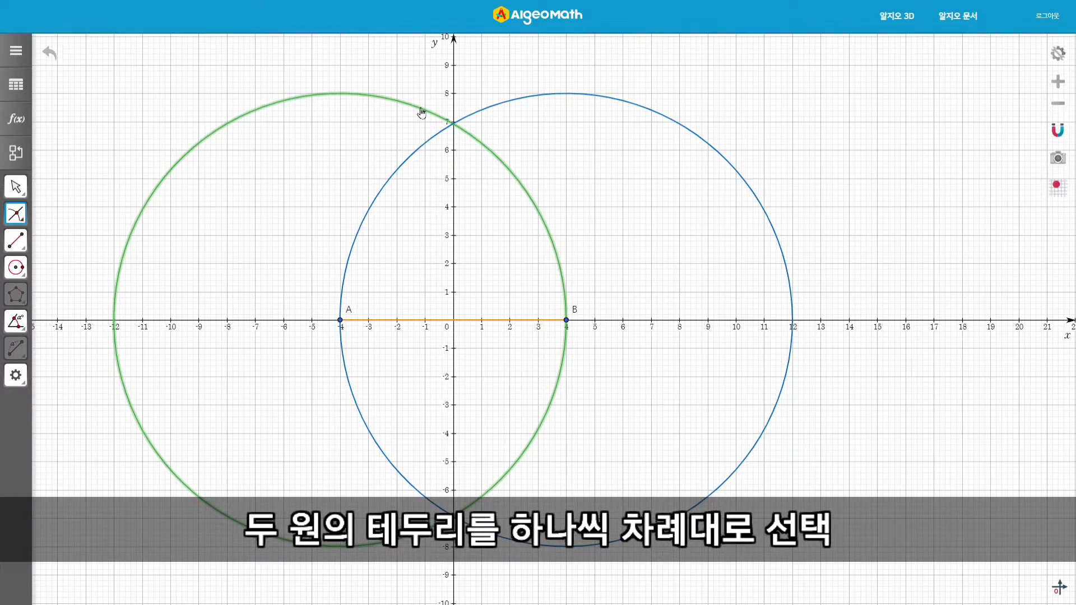
left_click(535, 101)
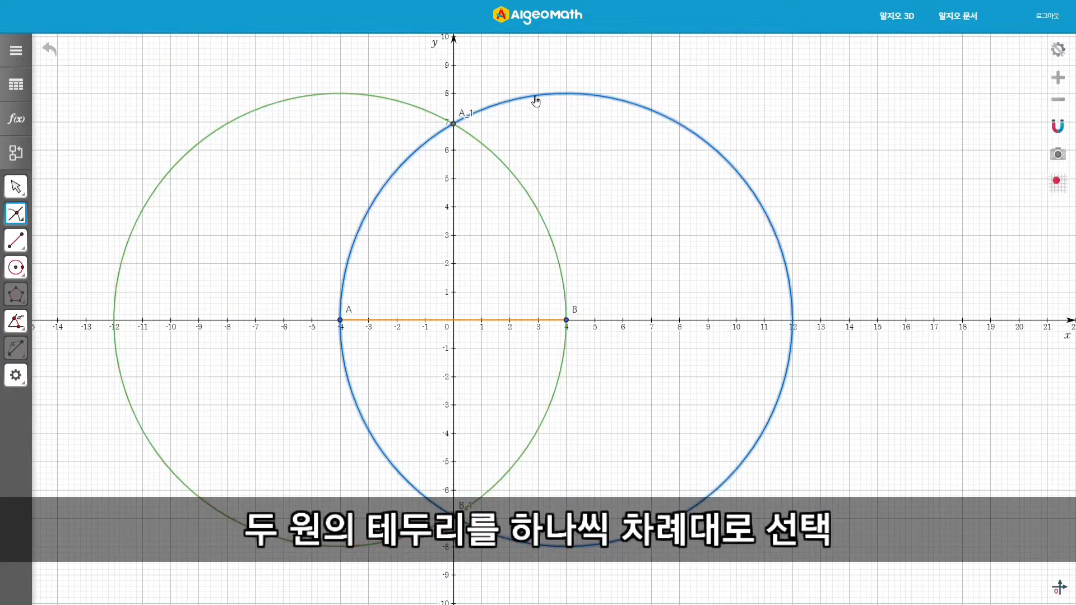
key("Escape")
Draw a line segment joining the two circle intersection points, A_1 and B_1.
left_click(16, 241)
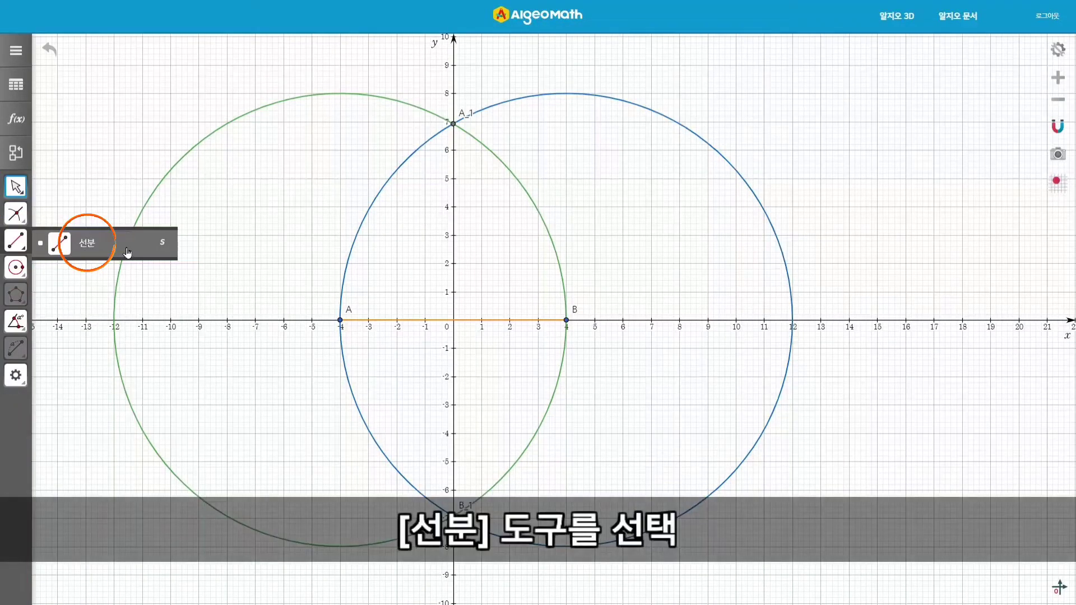
left_click(128, 253)
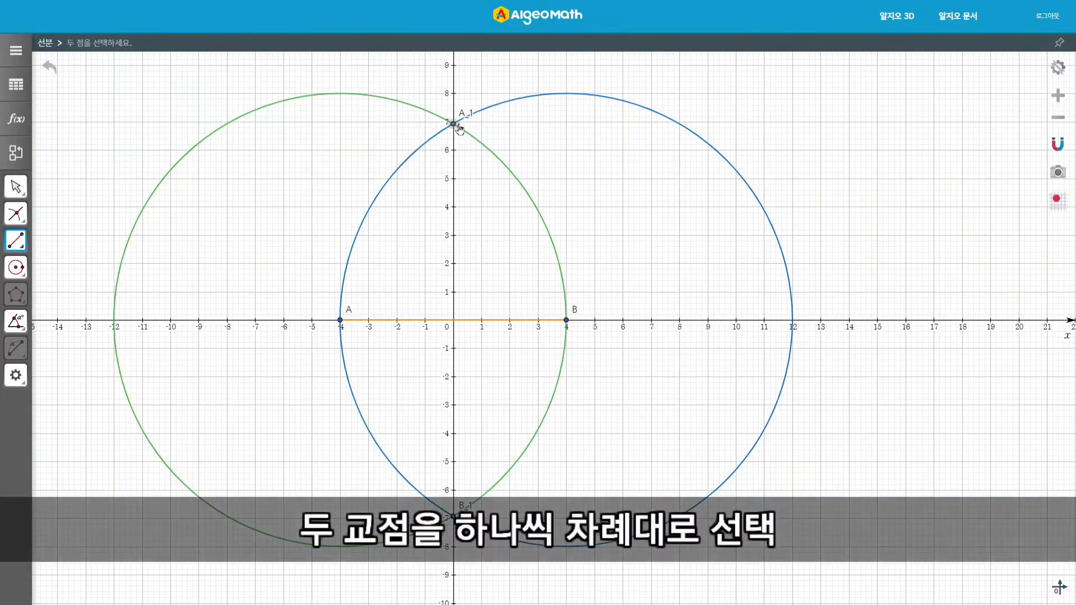
left_click(453, 123)
left_click(453, 515)
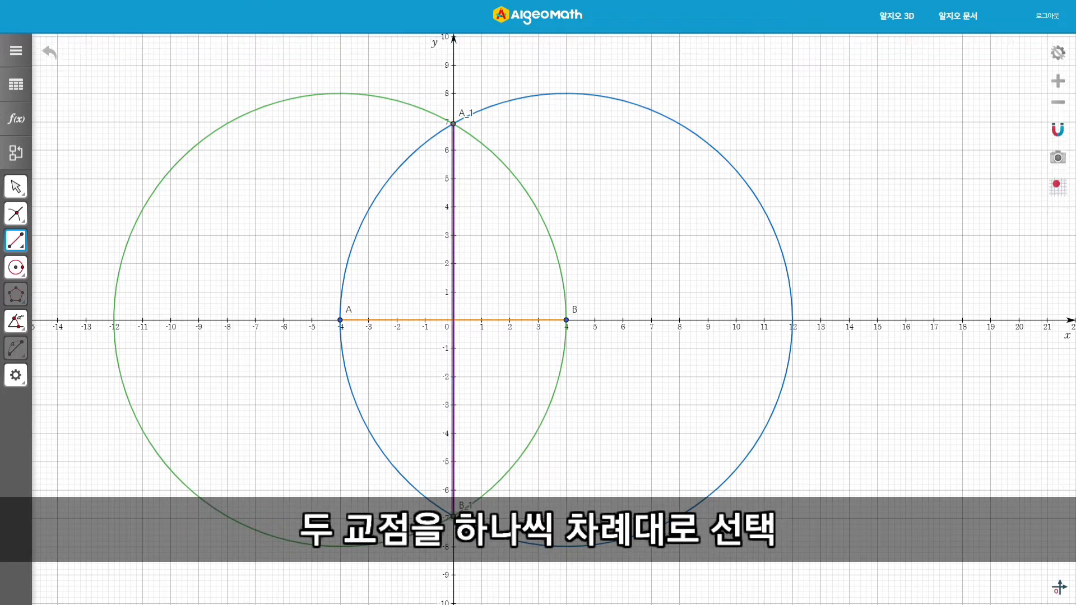
key("Escape")
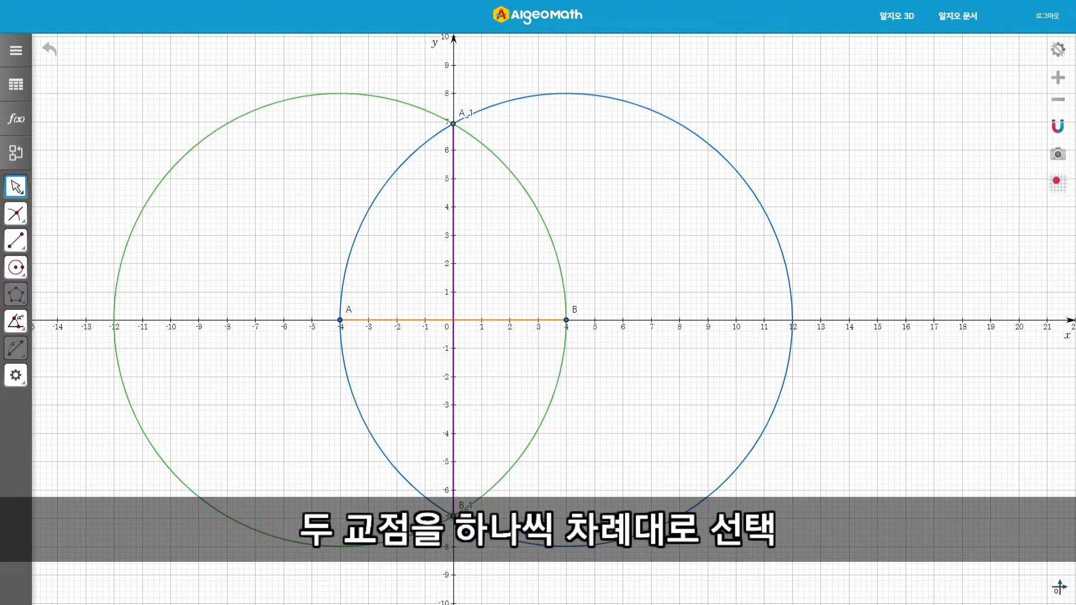
Create the intersection point of segment AB and the vertical segment A_1B_1.
left_click(24, 215)
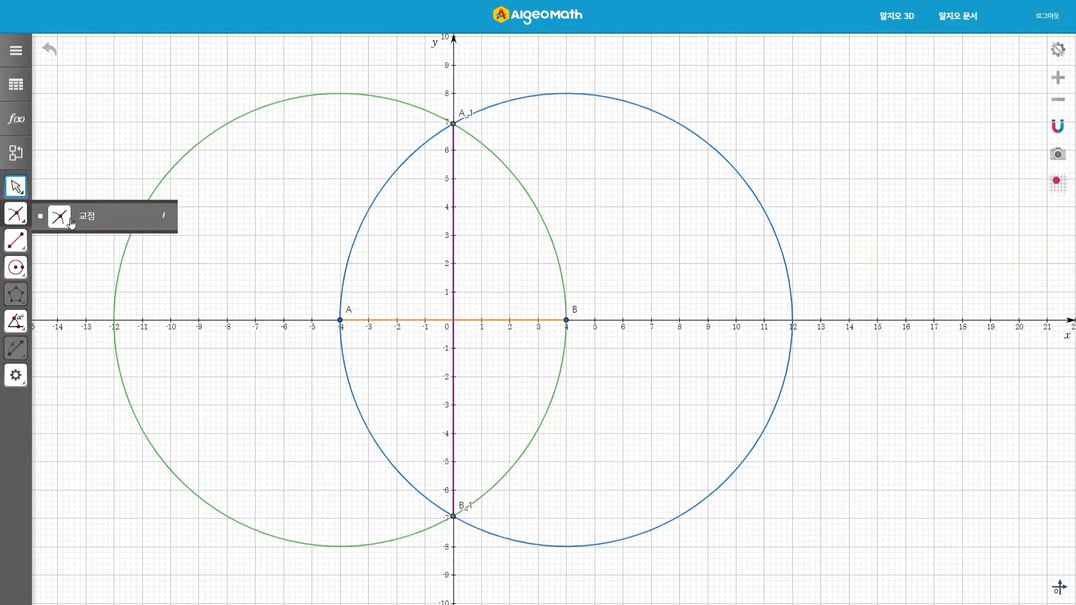
left_click(106, 222)
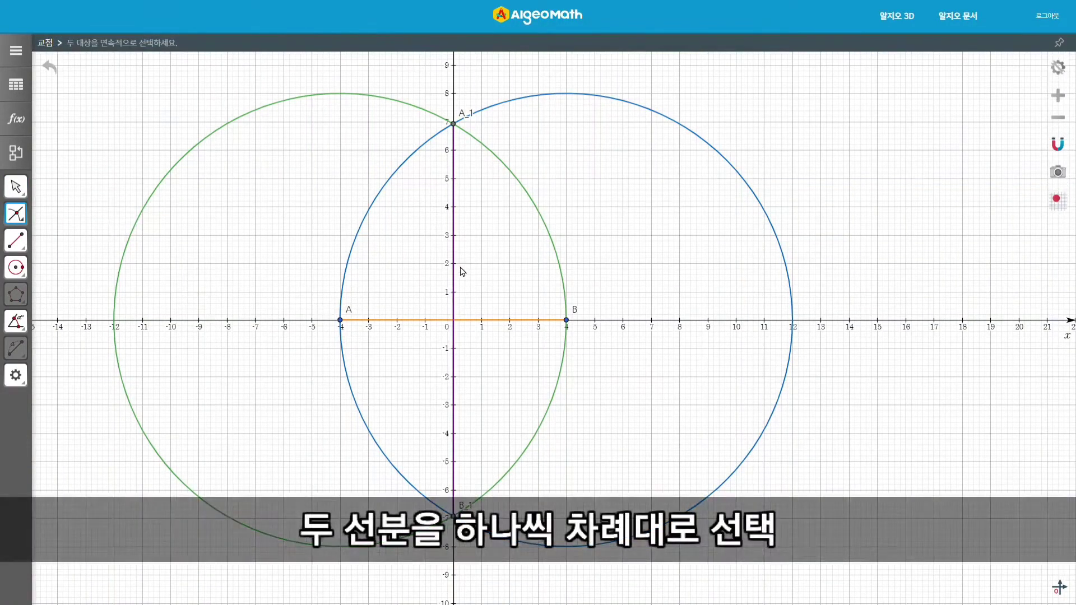
left_click(404, 320)
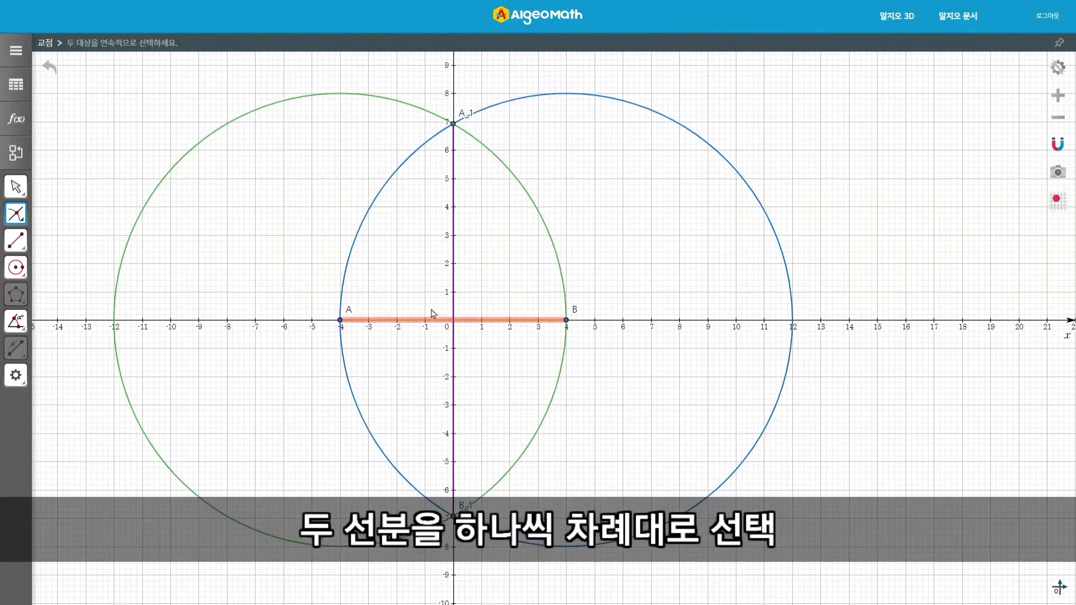
left_click(457, 263)
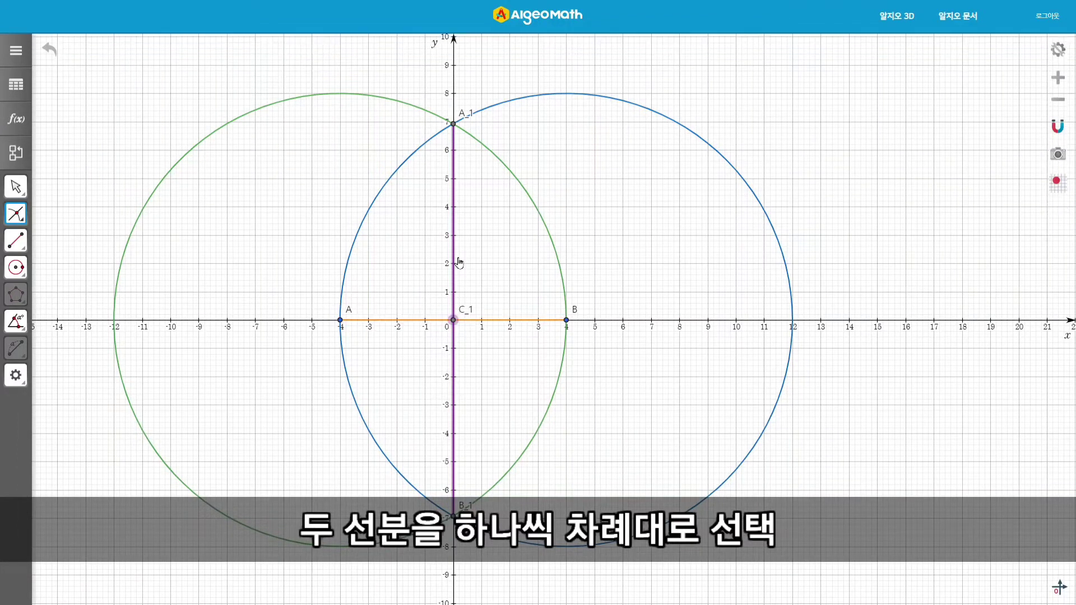
key("Escape")
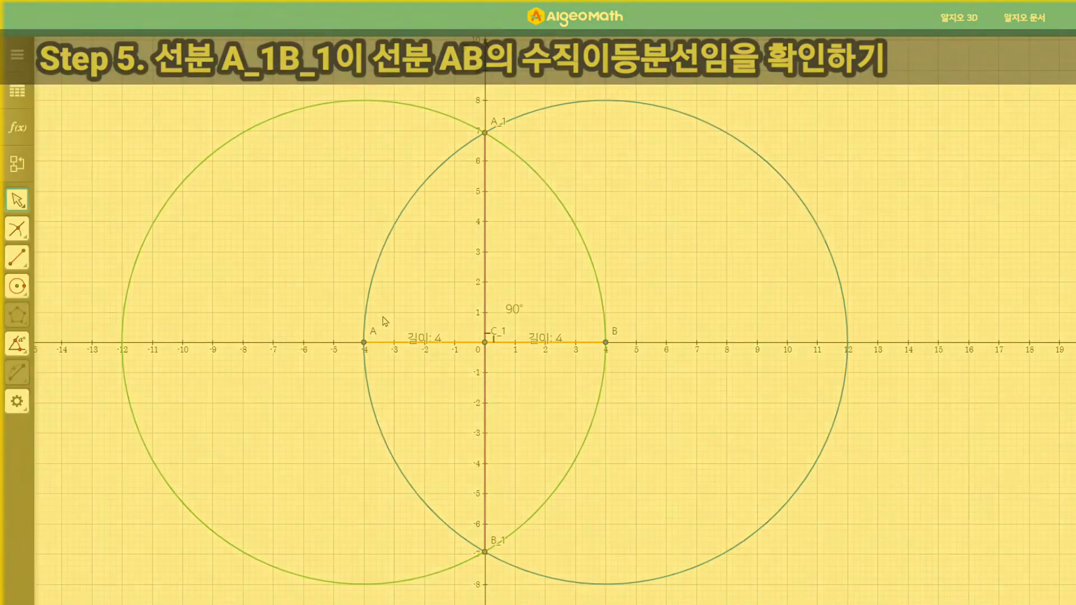
Measure the length from point A to the segments' intersection point C_1.
left_click(16, 322)
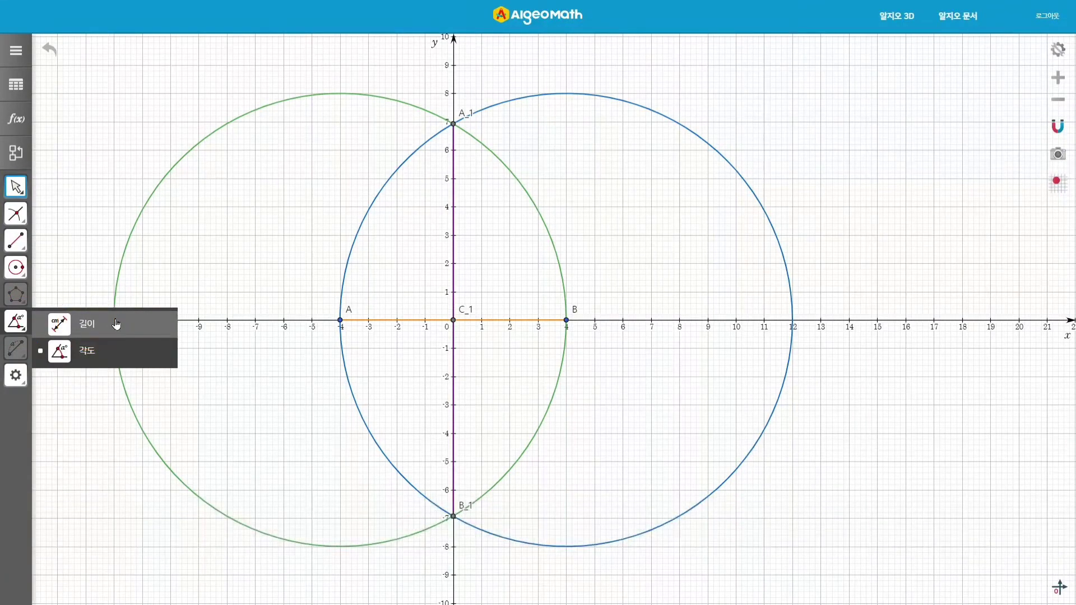
left_click(115, 324)
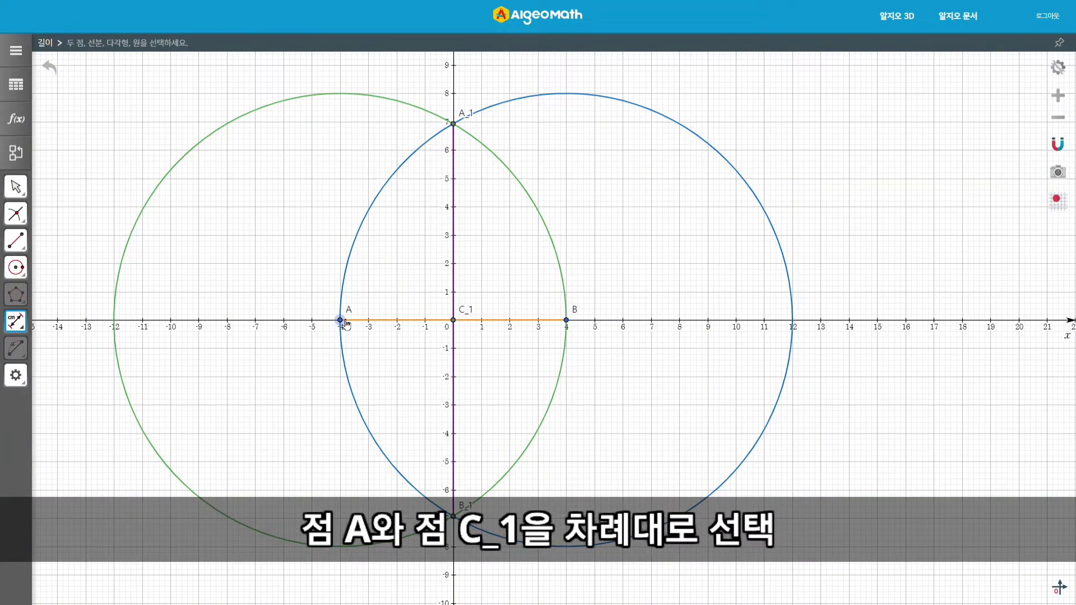
left_click(344, 321)
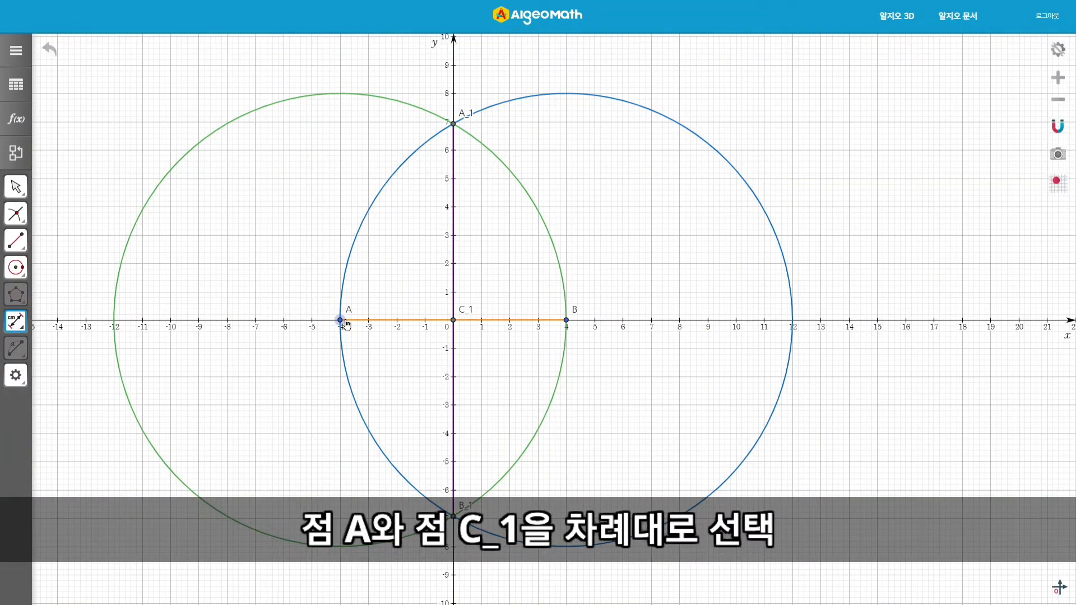
left_click(458, 325)
key("Escape")
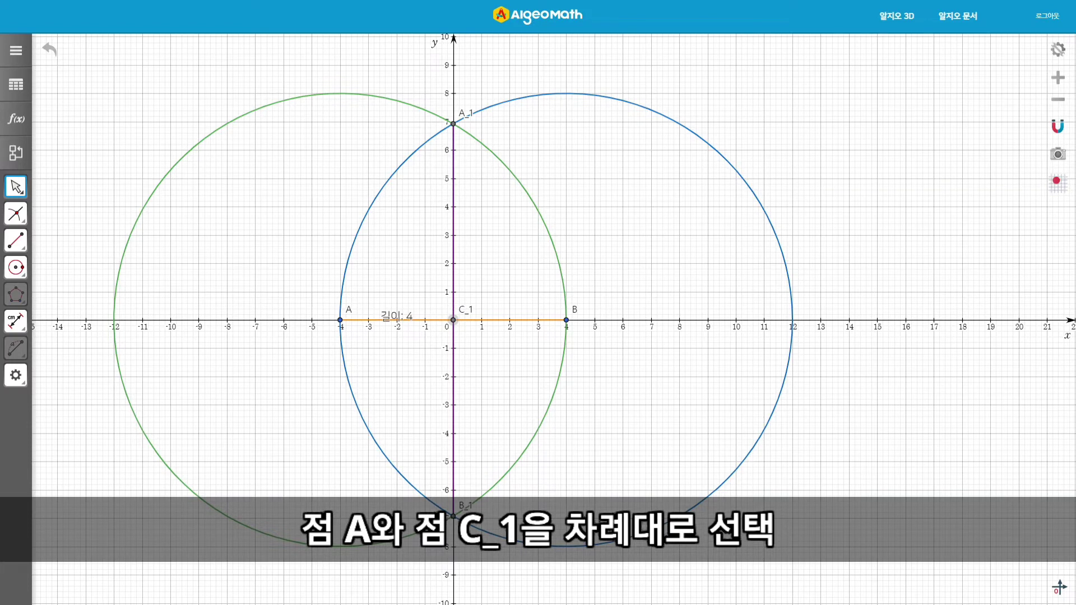
Measure the length from point B to the segments' intersection point C_1.
left_click(25, 324)
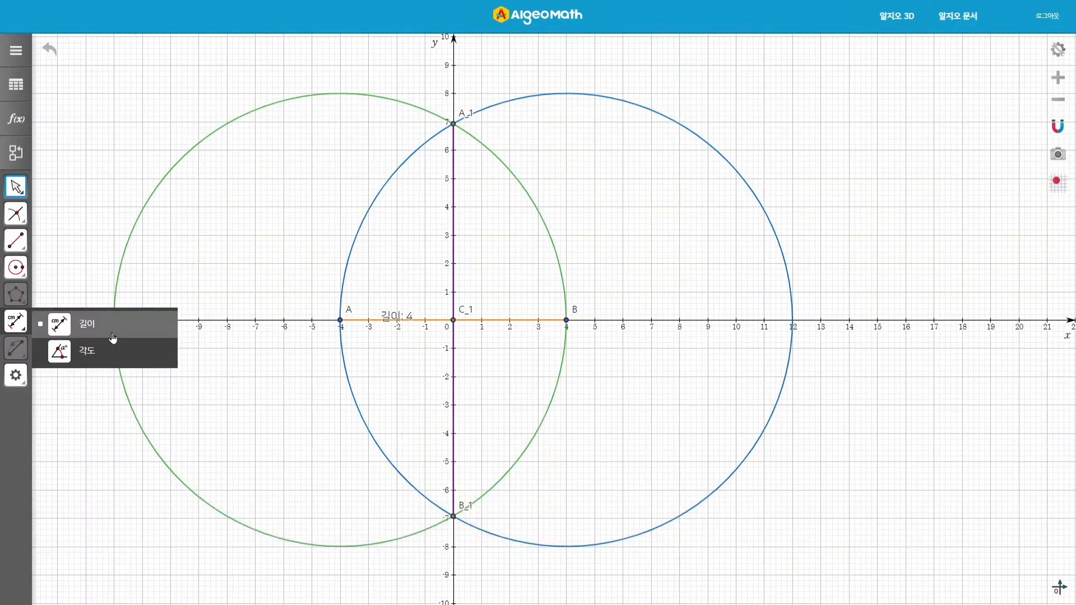
left_click(118, 330)
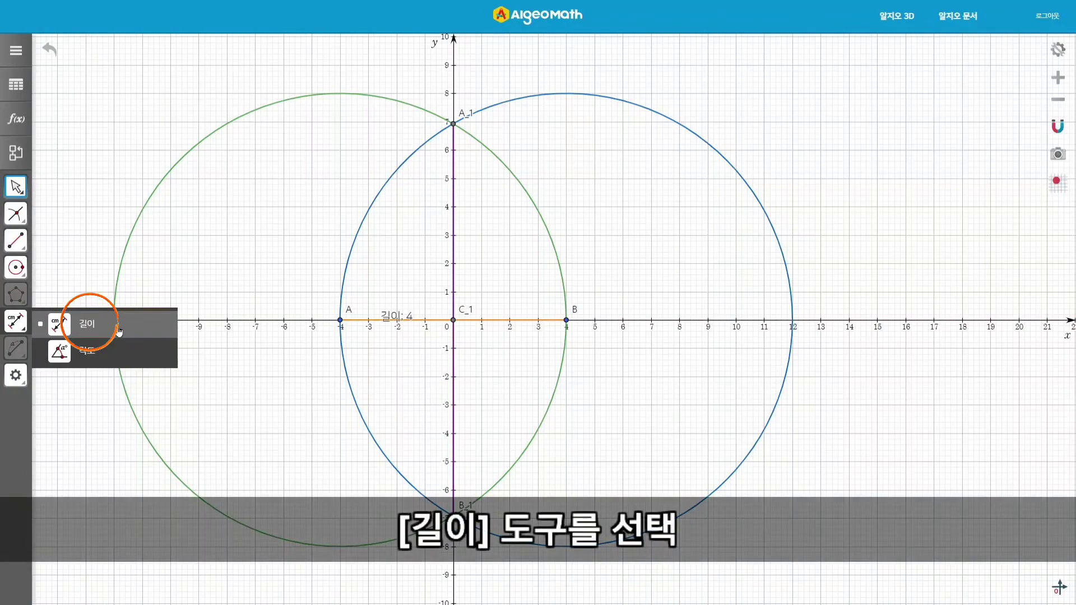
left_click(566, 321)
left_click(454, 321)
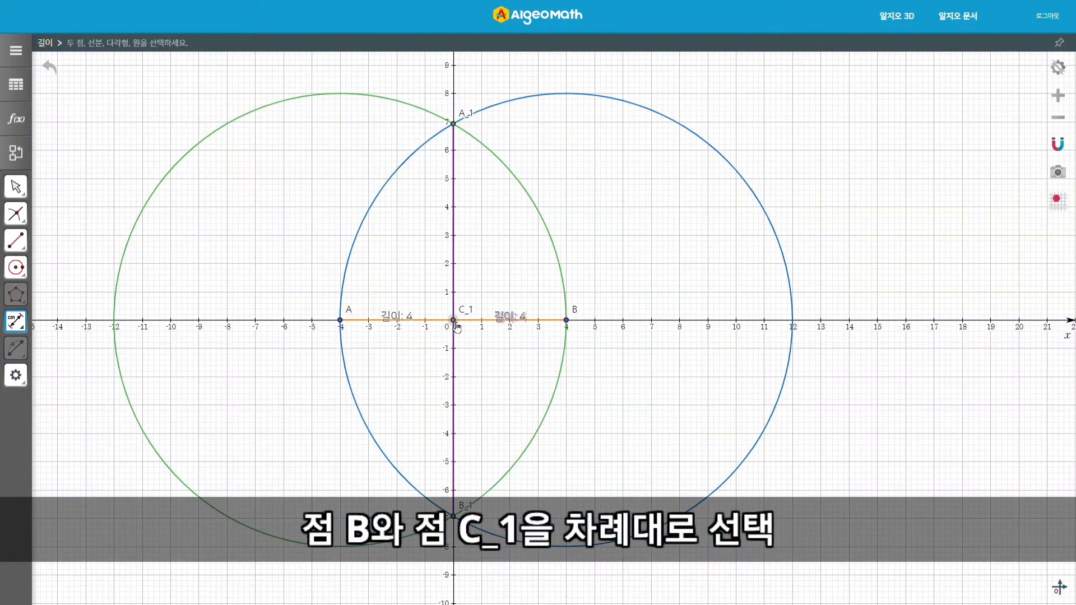
key("Escape")
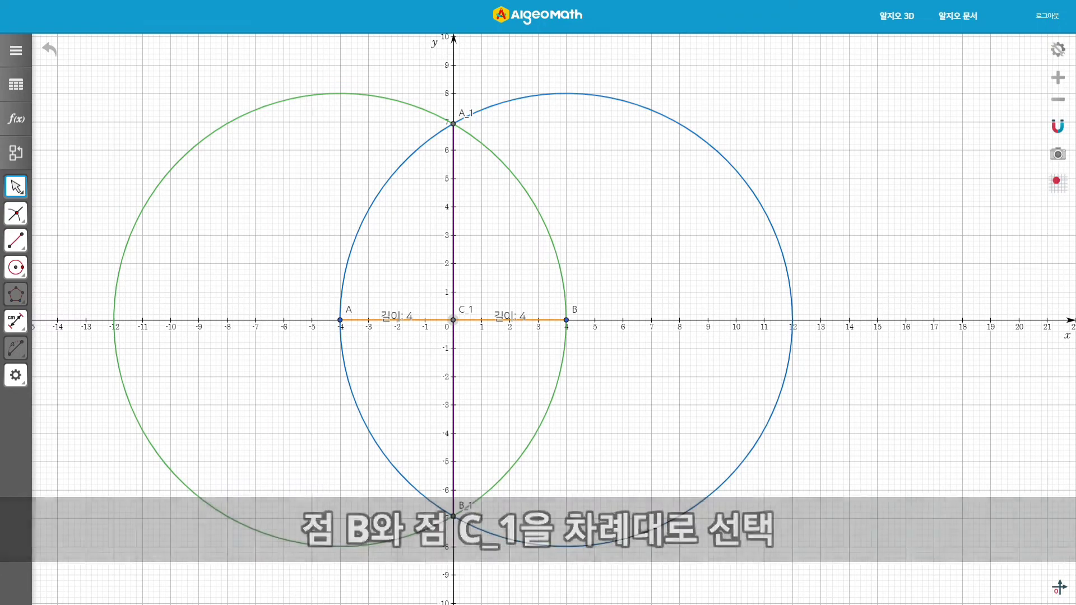
Measure the angle B–C_1–A_1 at the intersection of segment AB and the vertical segment.
left_click(18, 323)
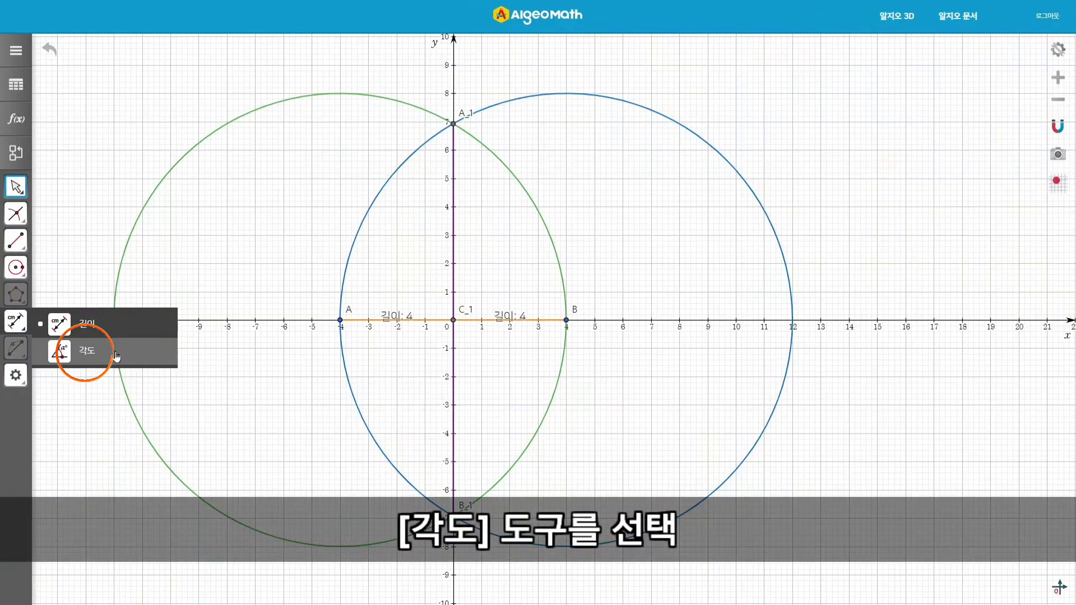
left_click(117, 357)
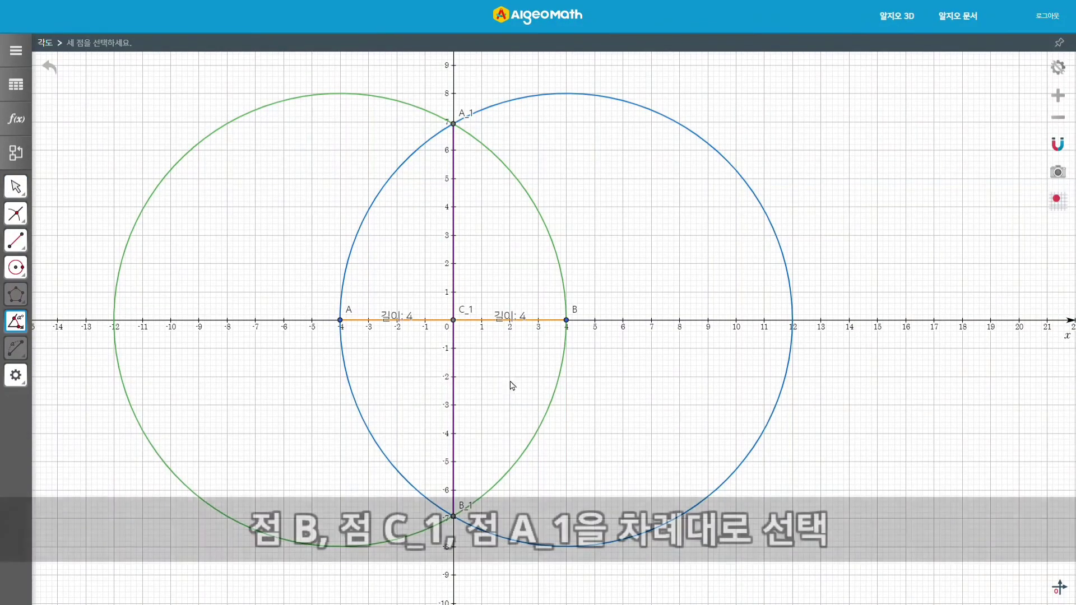
left_click(566, 320)
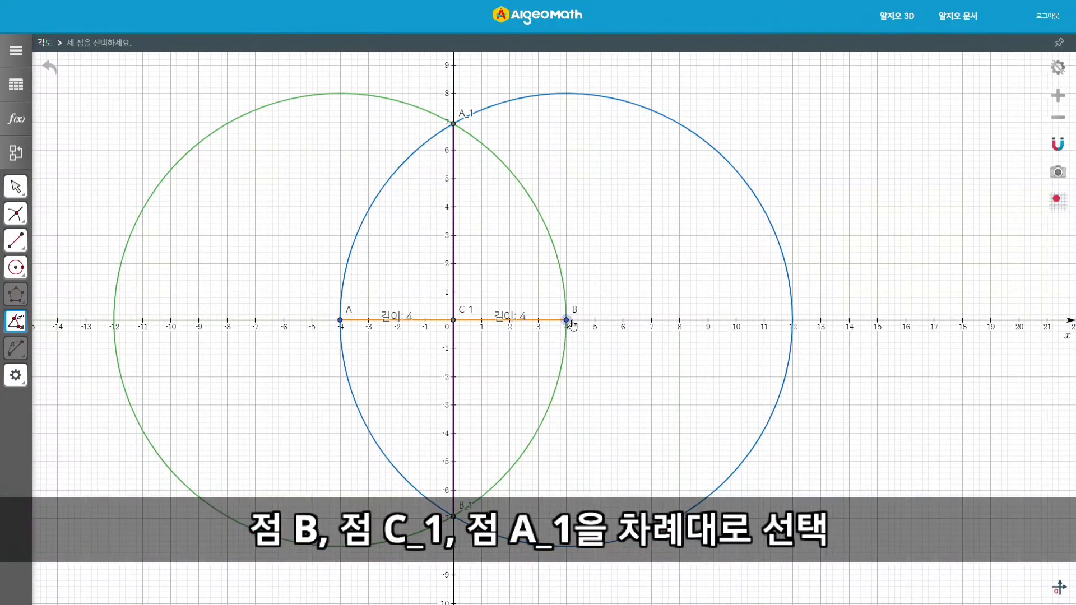
left_click(453, 321)
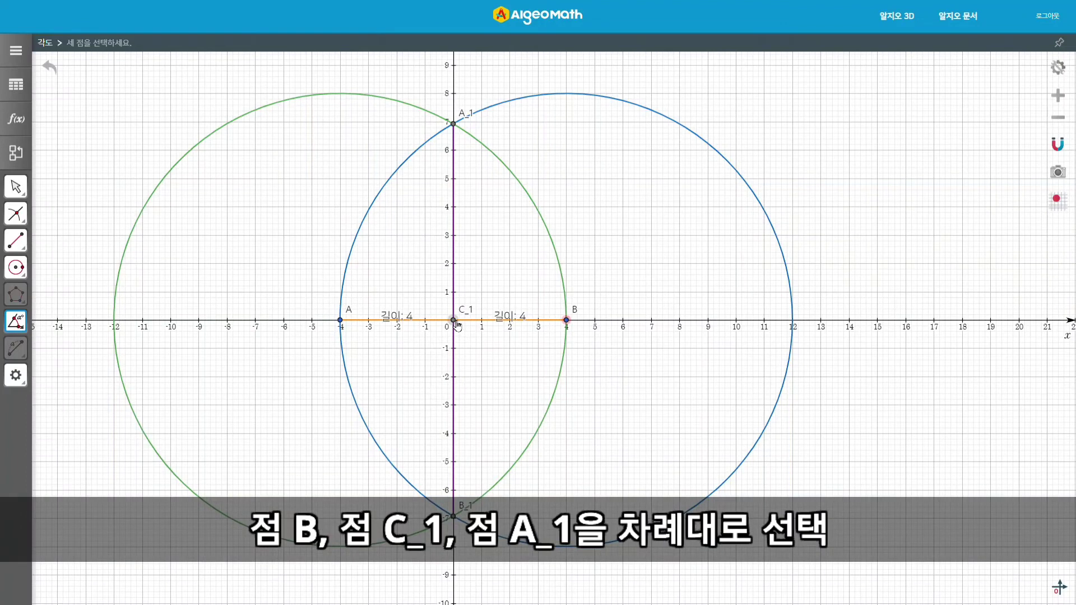
left_click(459, 127)
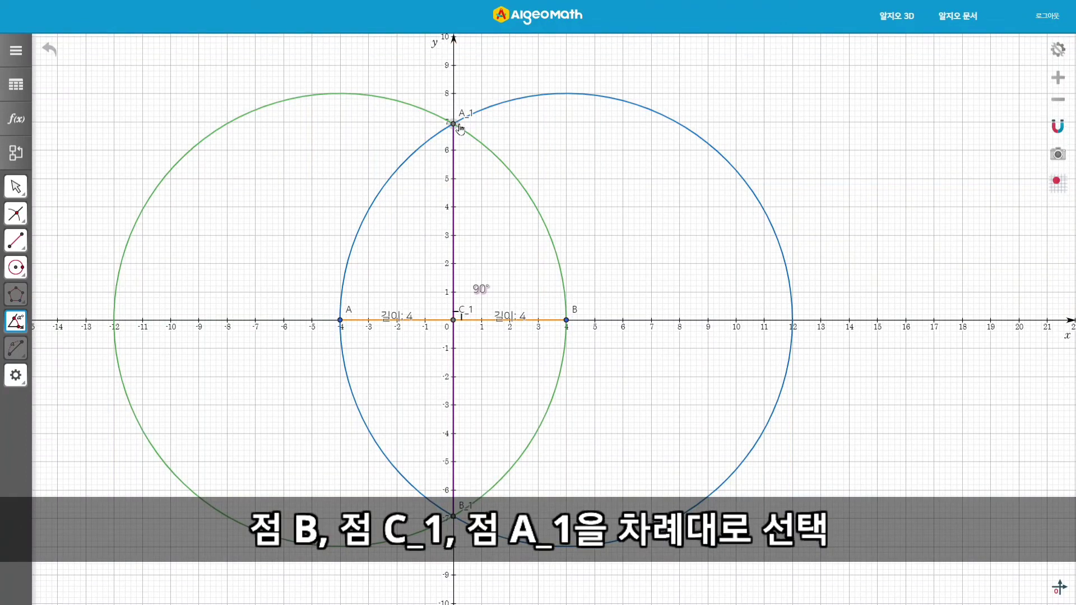
key("Escape")
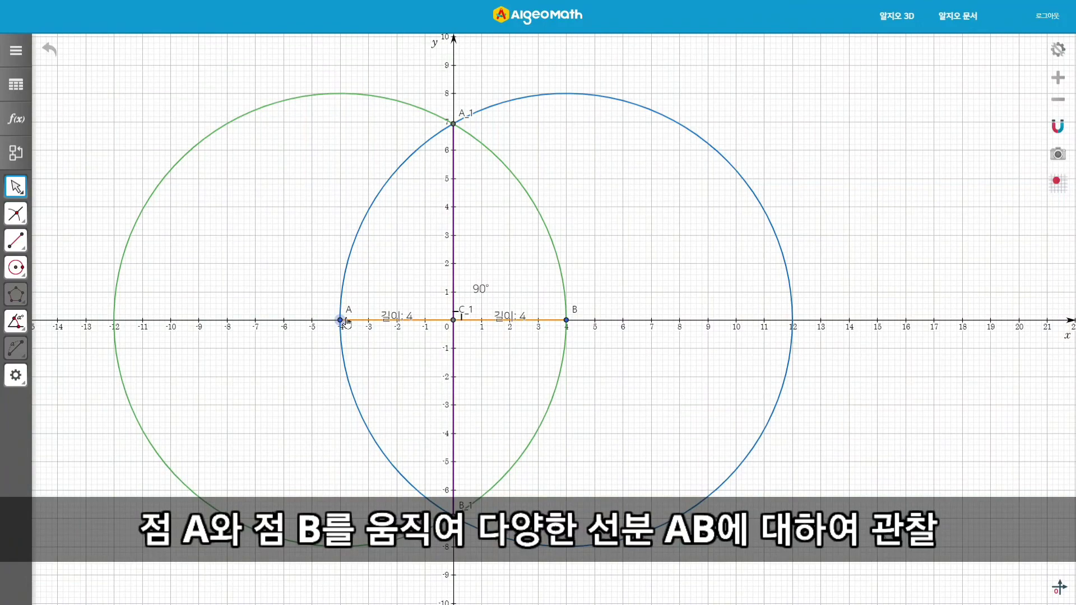
Move point A to about (-3.6, 3.2) and point B to about (2.6, -3.2) to test the bisector on a slanted segment AB.
left_click_drag(346, 322, 357, 236)
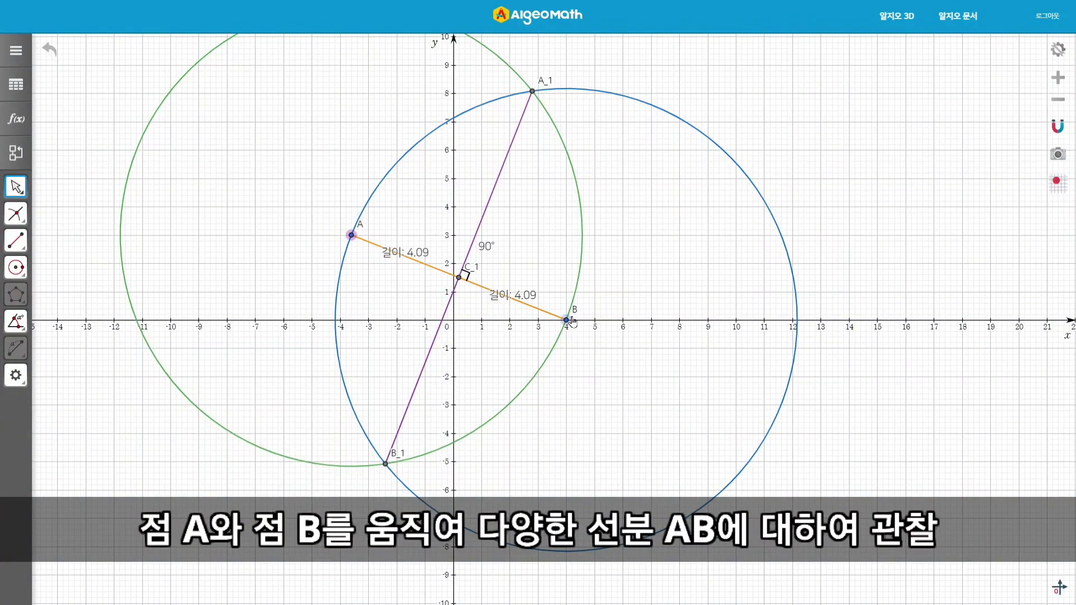
left_click_drag(567, 320, 527, 411)
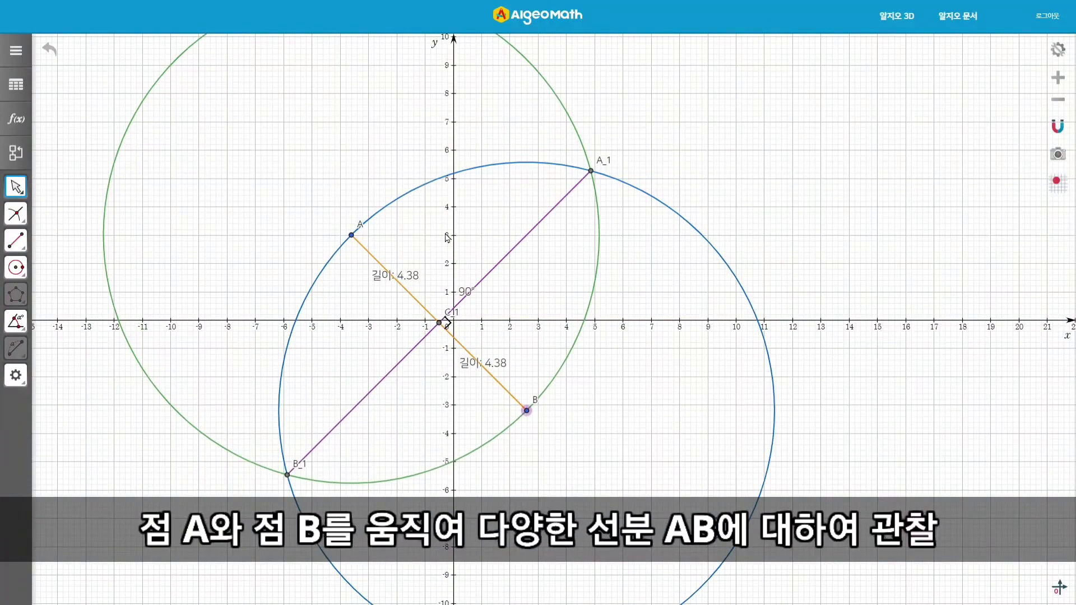
mouse_move(351, 235)
left_mouse_down()
mouse_move(411, 397)
mouse_move(291, 388)
mouse_move(355, 231)
left_mouse_up()
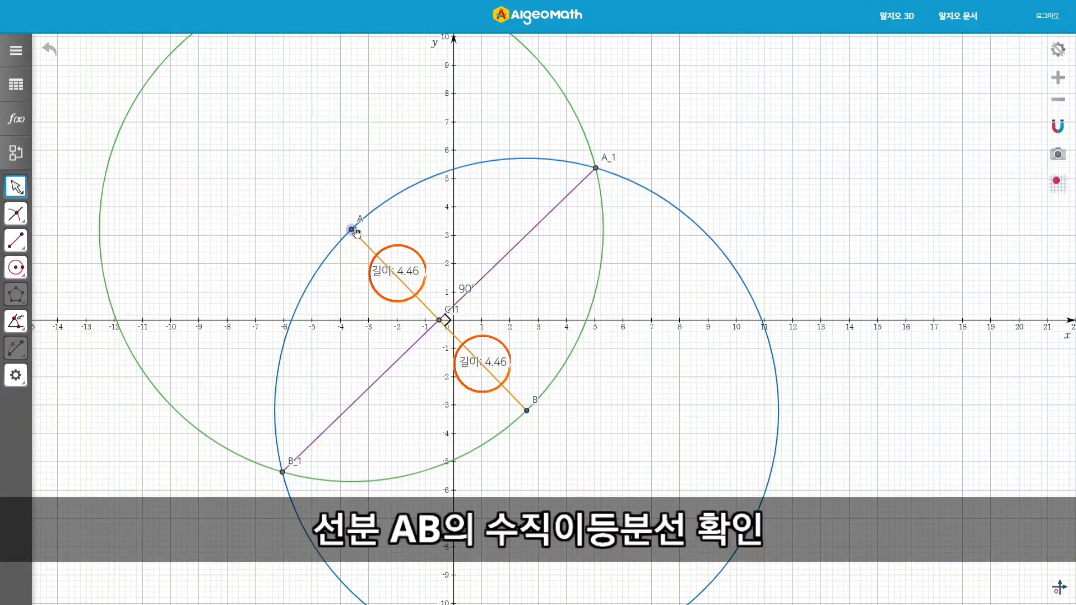